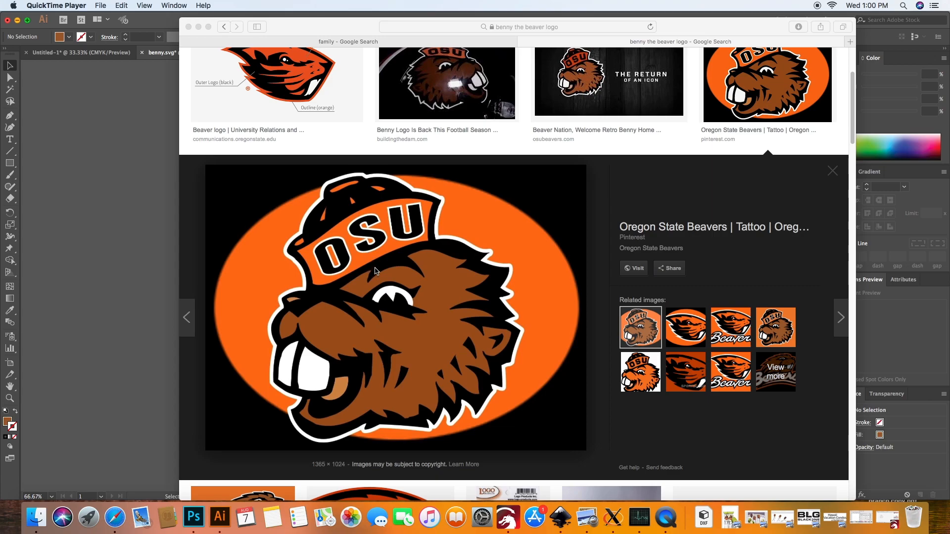
- Compare the Geneva College family photo in the other image search with the Benny the beaver logo
left_click(317, 474)
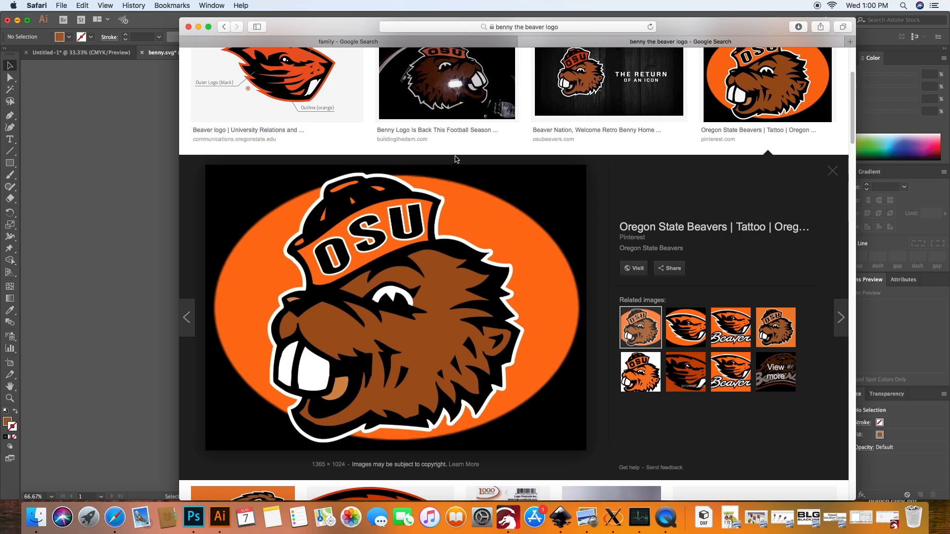
left_click(432, 41)
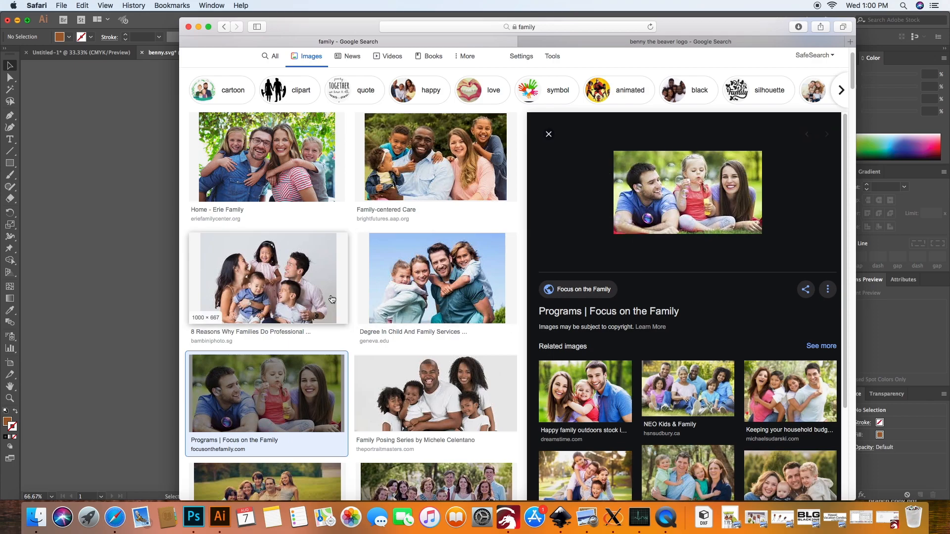
left_click(373, 322)
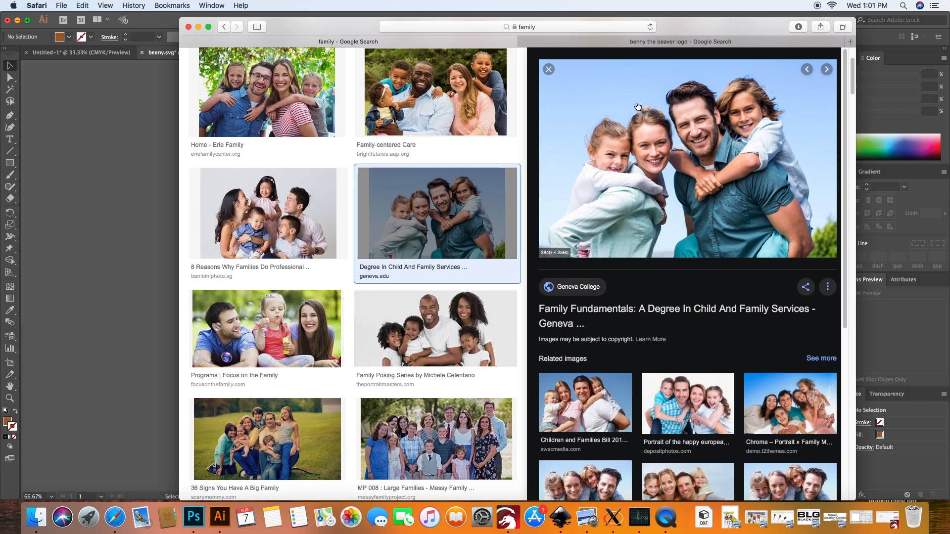
left_click(638, 41)
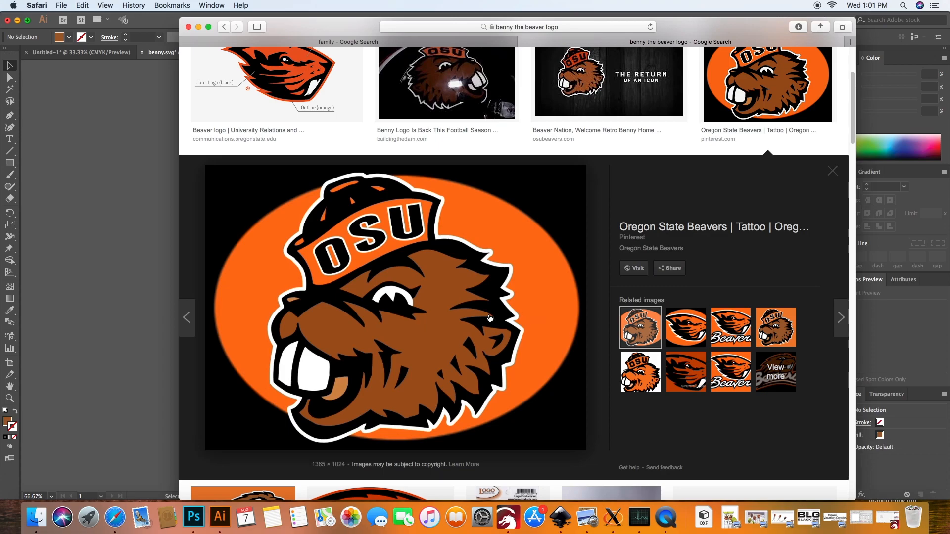
- Copy the Benny the beaver logo image from the search results and switch to Illustrator
right_click(425, 336)
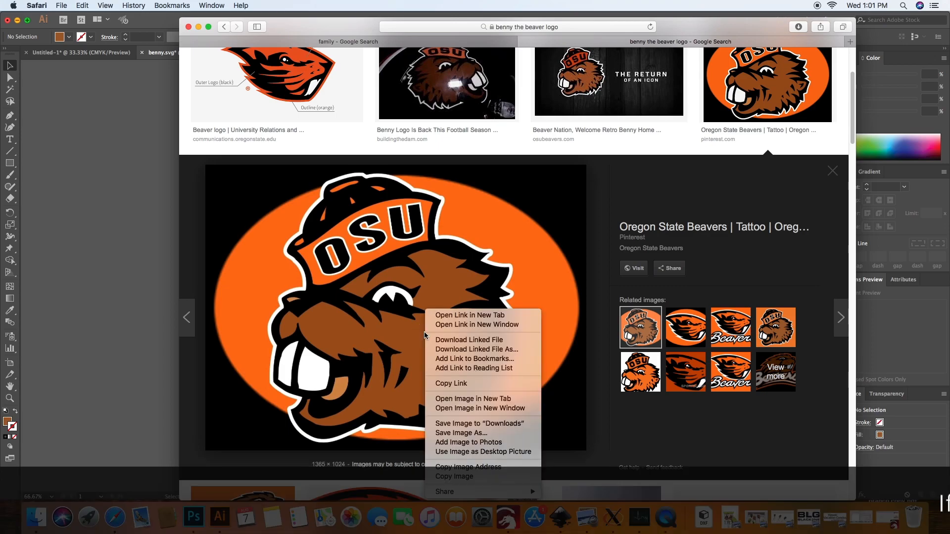
left_click(471, 478)
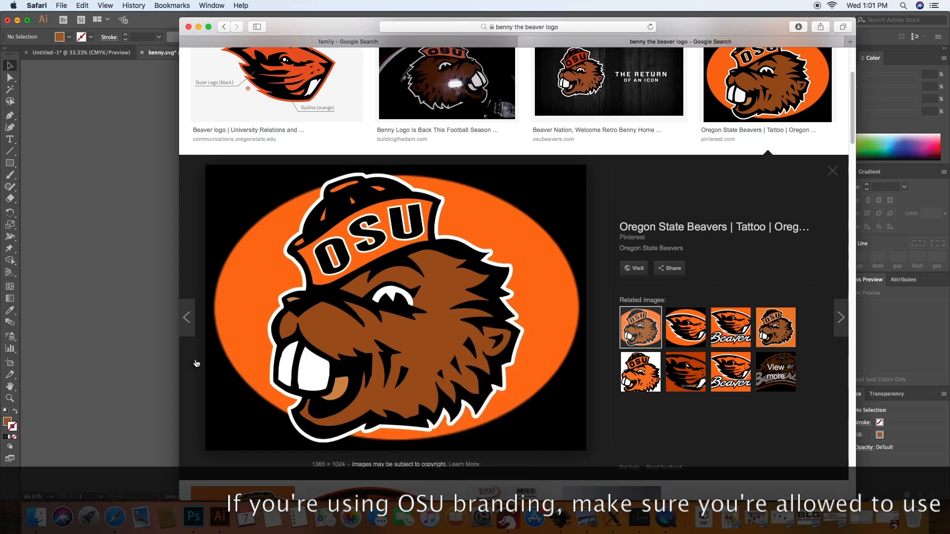
left_click(93, 307)
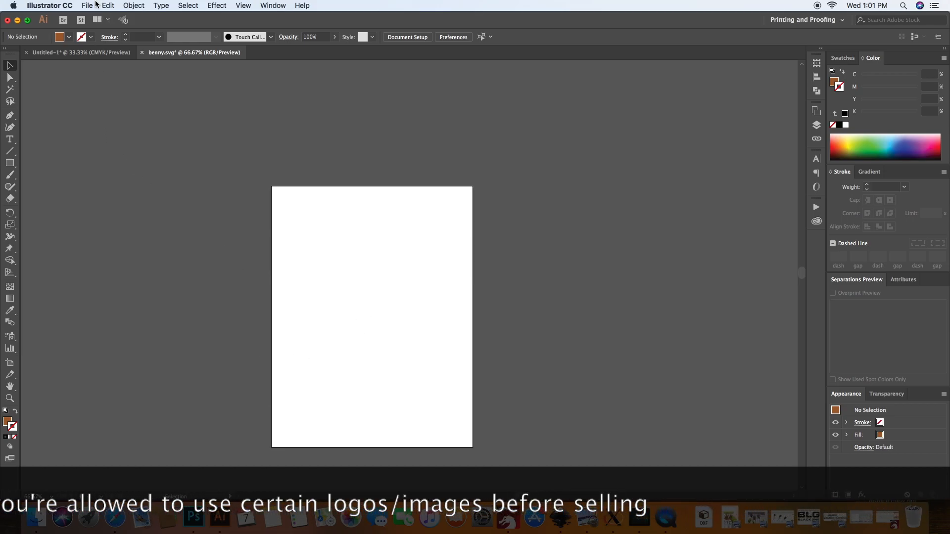
- Create a new document from the recent 24 x 24 in custom size and paste the copied logo into it
left_click(87, 6)
left_click(92, 18)
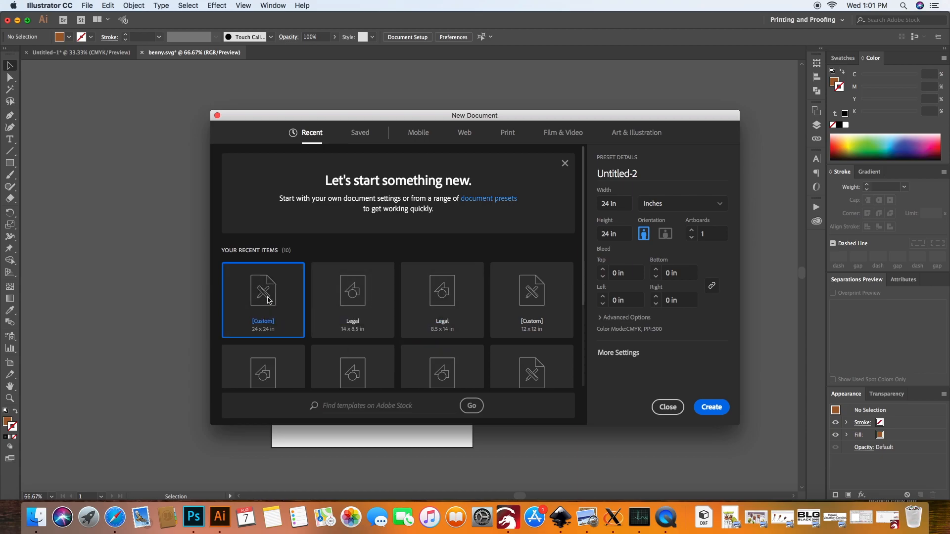
double_click(267, 300)
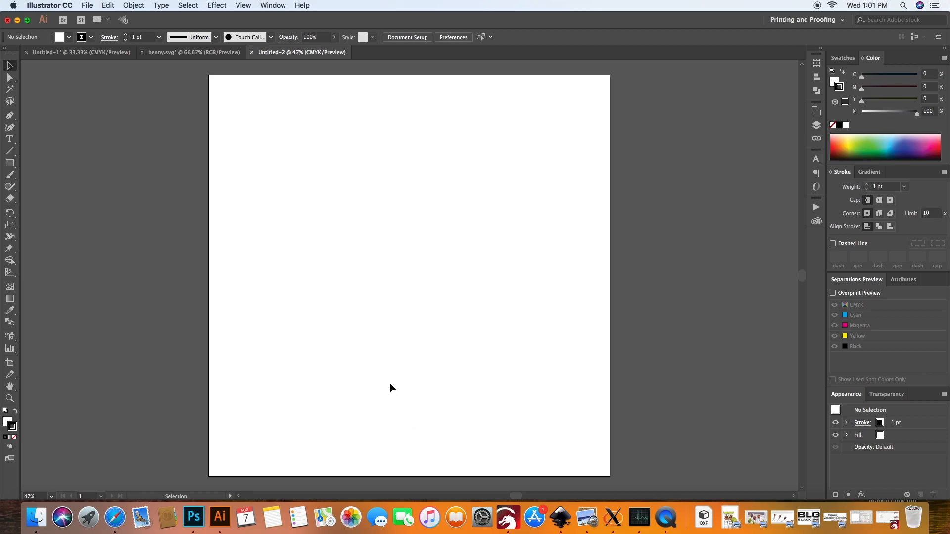
key("super+v")
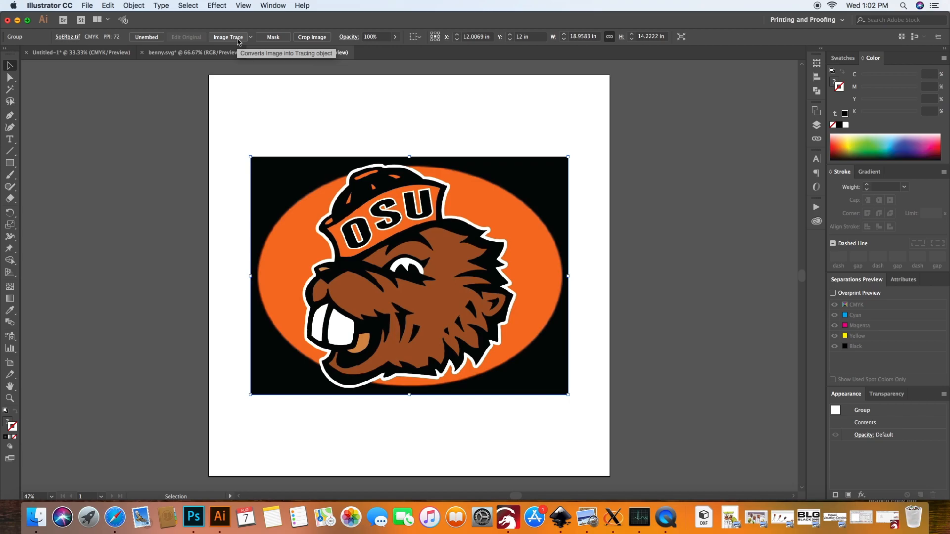
- Image Trace the pasted logo in Color mode with a Limited palette of 4 colors
left_click(237, 40)
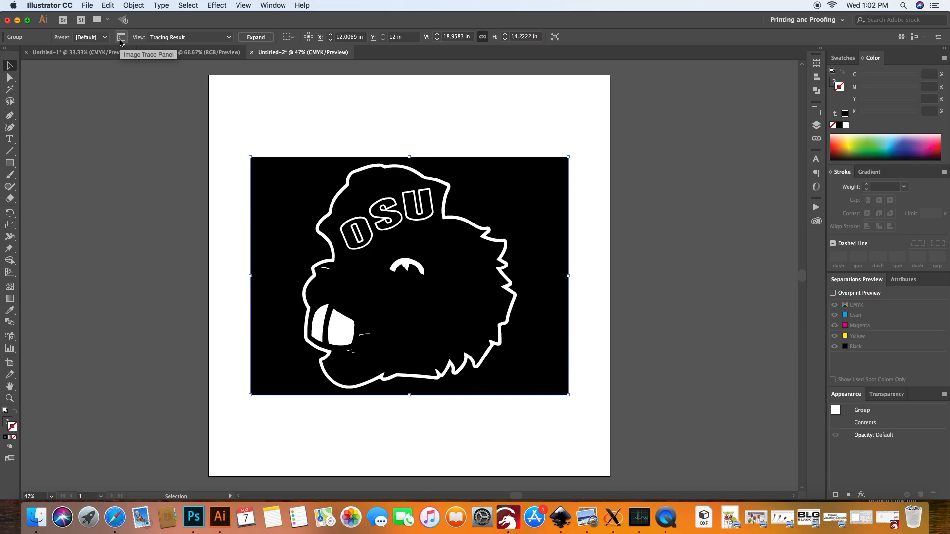
left_click(121, 37)
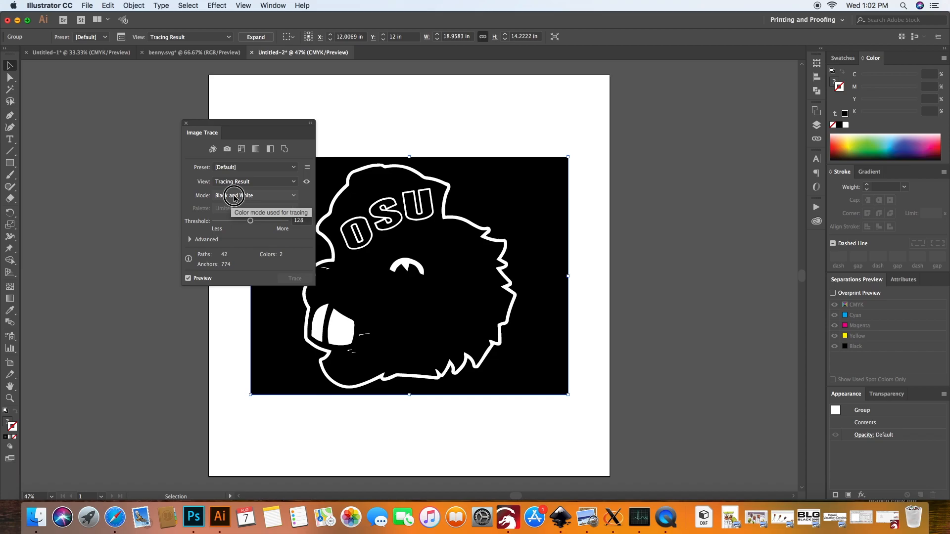
left_click(234, 197)
left_click(233, 207)
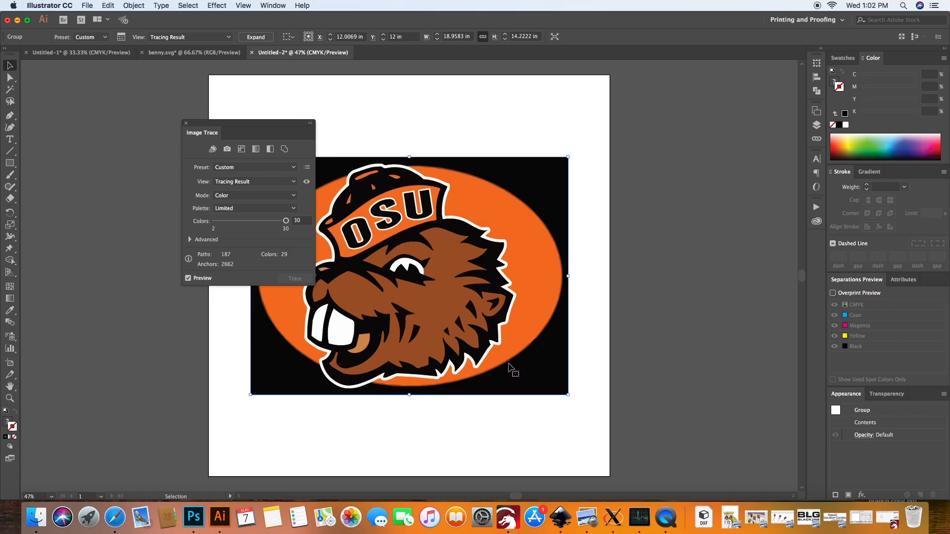
left_click_drag(285, 221, 223, 226)
left_click_drag(222, 221, 221, 224)
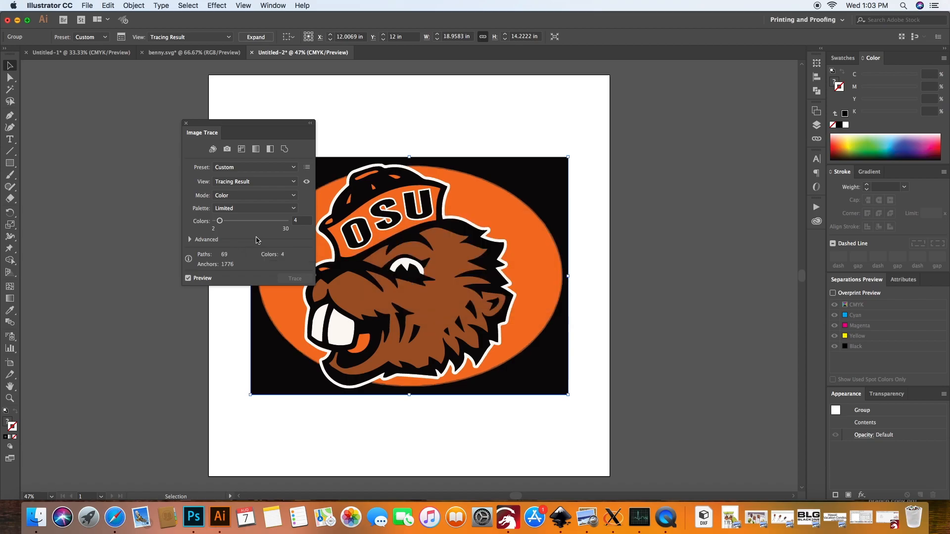
- Raise the Paths setting in the advanced trace options and expand the tracing into vector paths
left_click(209, 241)
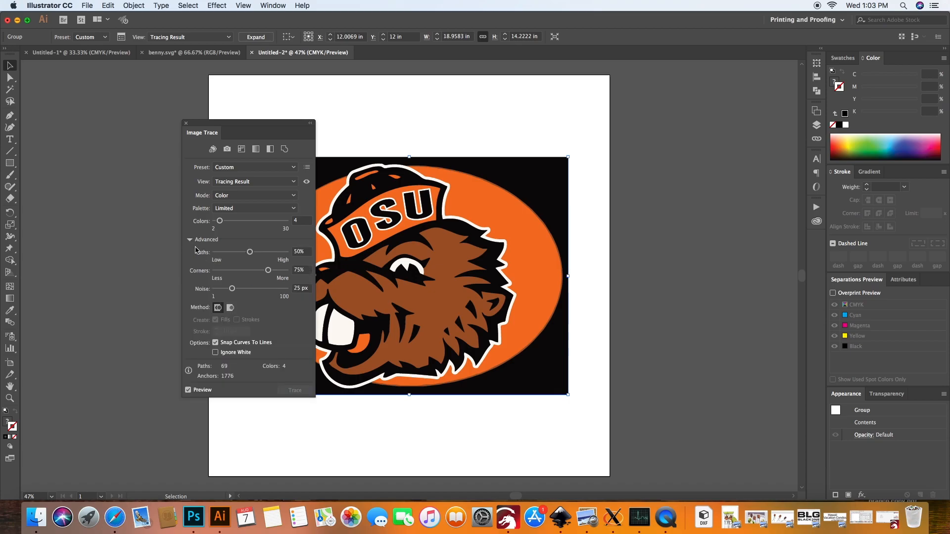
left_click_drag(267, 127, 151, 131)
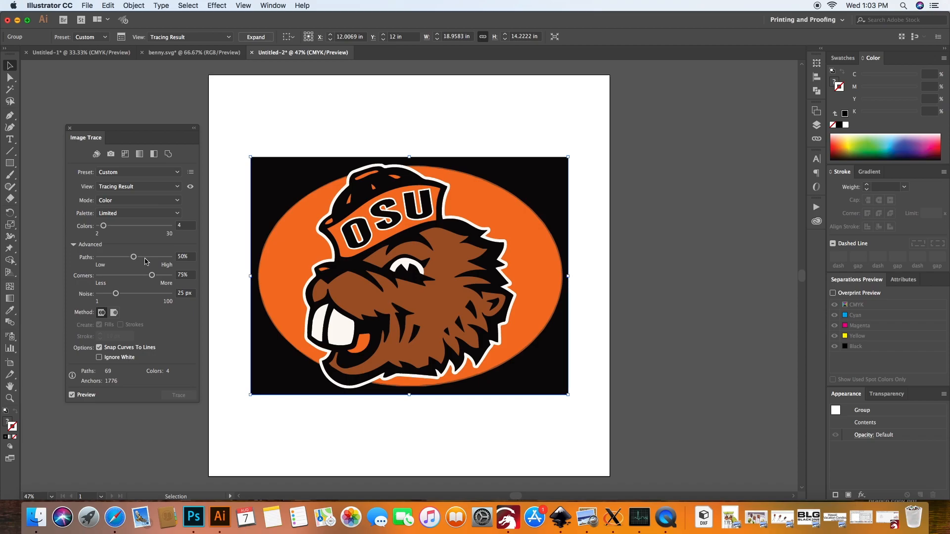
left_click_drag(139, 259, 162, 260)
left_click(70, 129)
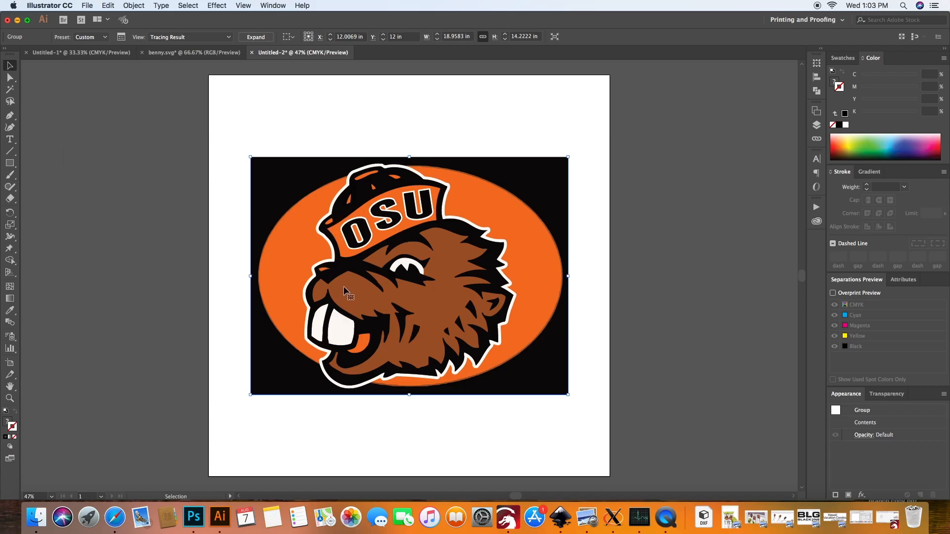
left_click(252, 38)
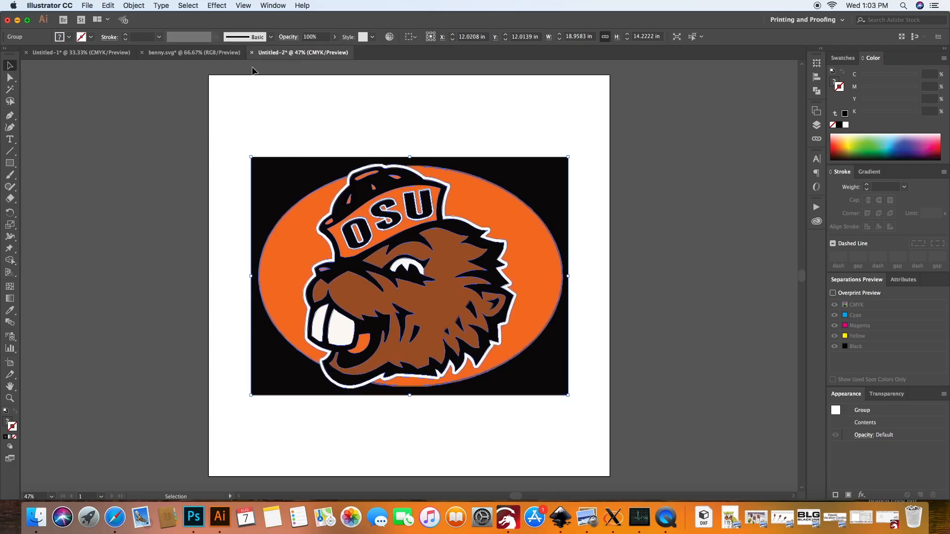
- Isolate the inner group of the expanded tracing and delete the black background shape
left_click(280, 130)
double_click(291, 181)
left_click(291, 182)
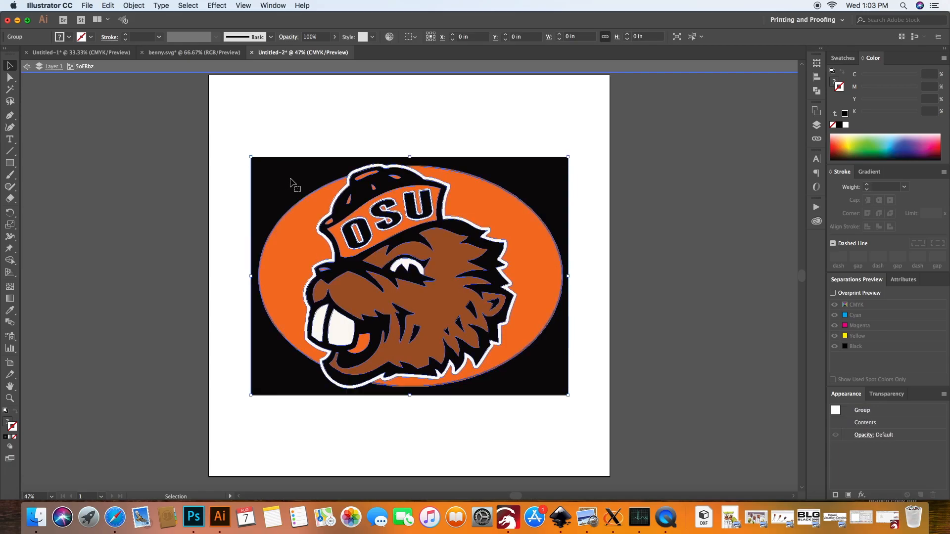
double_click(291, 182)
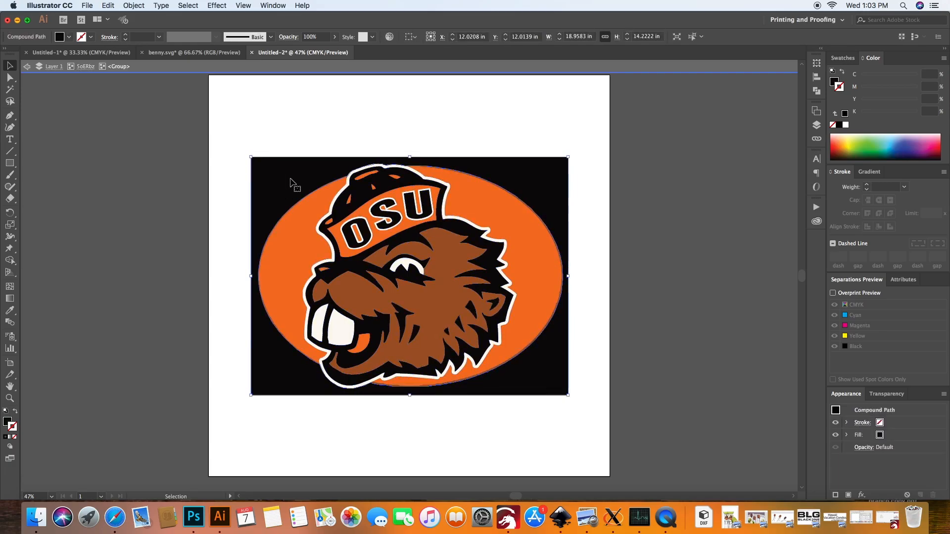
key("Delete")
- Delete the orange oval pieces behind the beaver and the thin edge slivers left around them
left_click(295, 218)
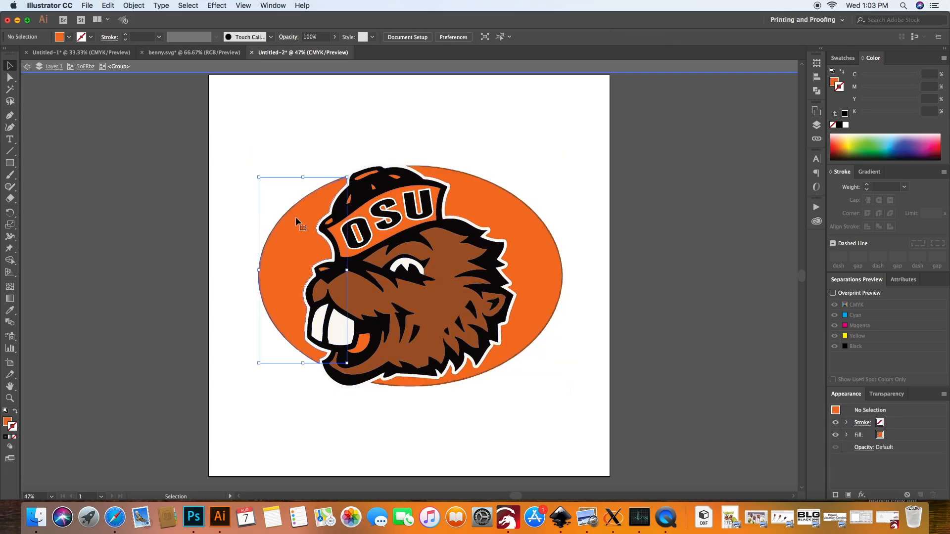
key("Delete")
left_click(297, 207)
key("Delete")
left_click(461, 206)
key("Delete")
left_click(476, 180)
key("Delete")
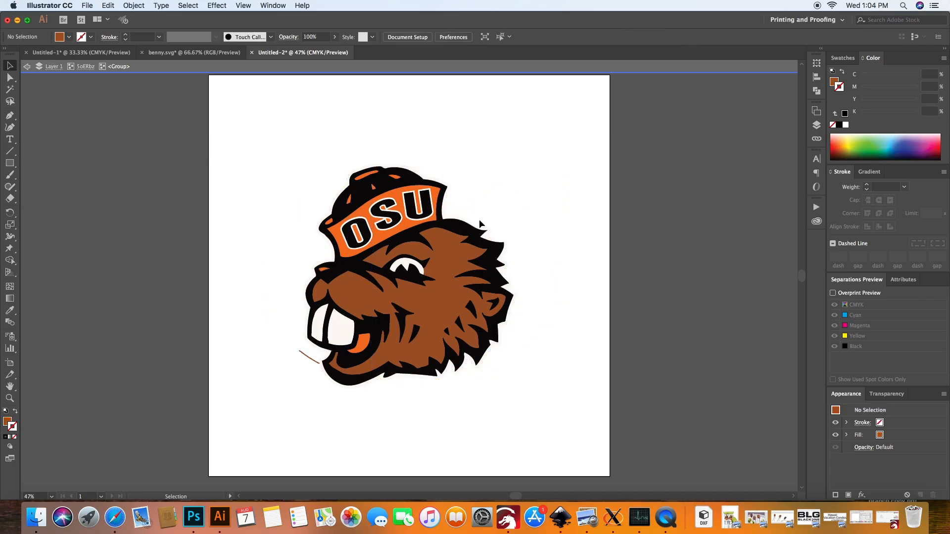
left_click(310, 359)
key("Delete")
- Delete the brown face fill and the orange fills of the tongue and the hat band
left_click(402, 359)
key("Delete")
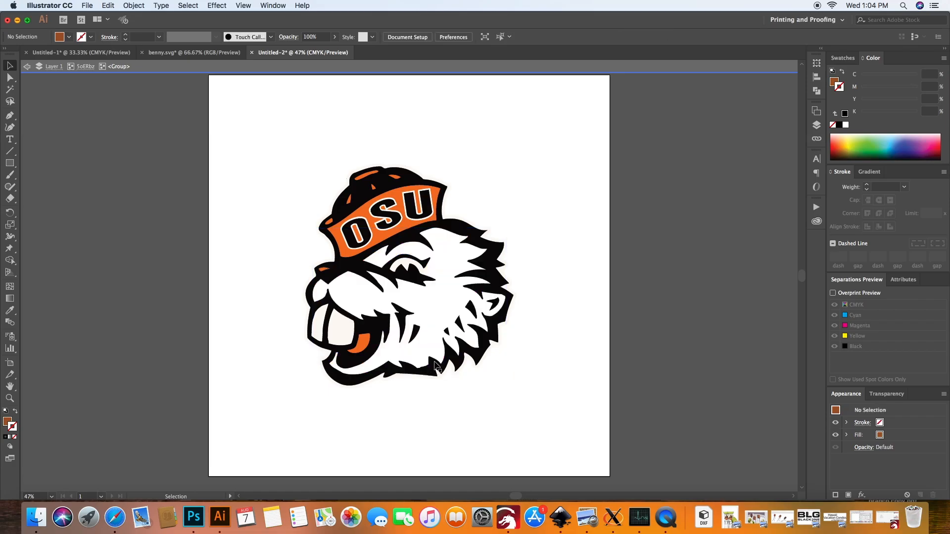
left_click(360, 346)
key("Delete")
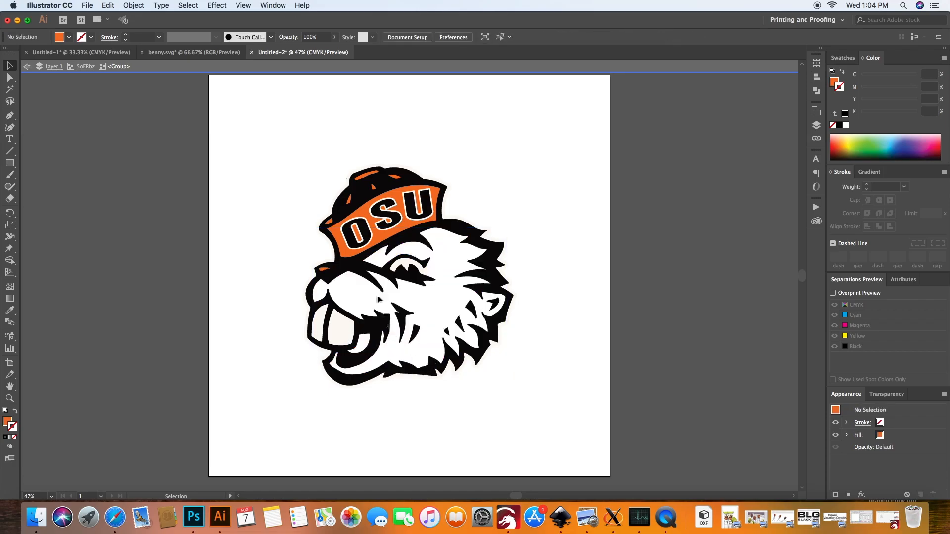
left_click(351, 248)
left_click(349, 251)
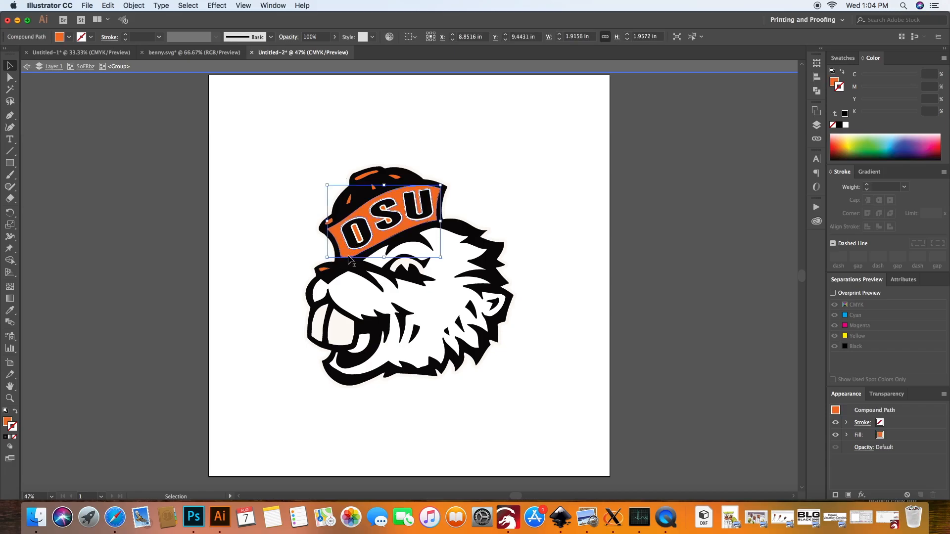
key("Delete")
left_click(358, 243)
key("Delete")
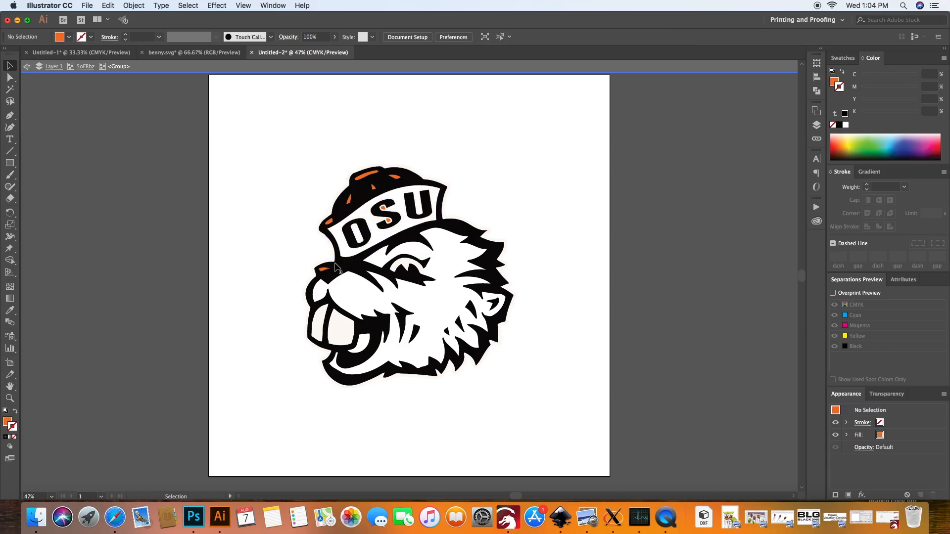
- Delete the remaining small color fills on the nose, around the letter S and on the crown of the hat
left_click(325, 270)
key("Delete")
left_click(388, 221)
key("Delete")
left_click(384, 207)
key("Delete")
left_click(328, 222)
key("Delete")
left_click(350, 201)
key("Delete")
left_click(364, 177)
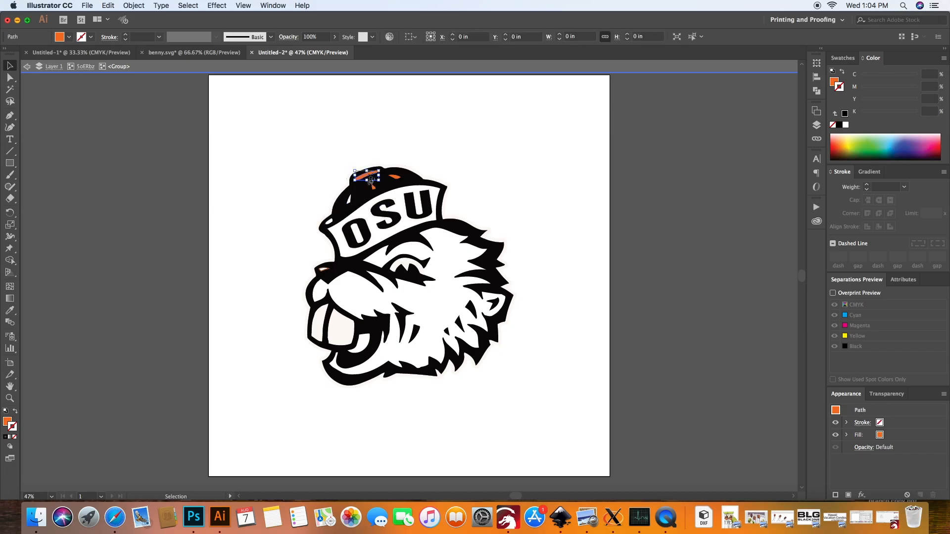
key("Delete")
left_click(375, 187)
key("Delete")
left_click(394, 177)
key("Delete")
left_click(324, 270)
key("Delete")
- Try to move the beaver's black outline off the artboard without the OSU letters
left_click_drag(365, 283, 193, 293)
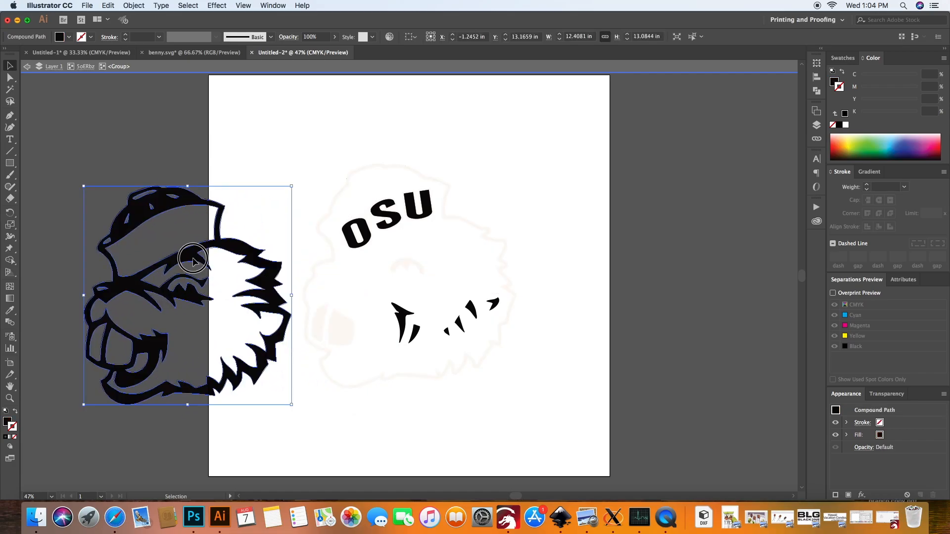
left_click_drag(199, 244, 115, 235)
left_click(232, 328)
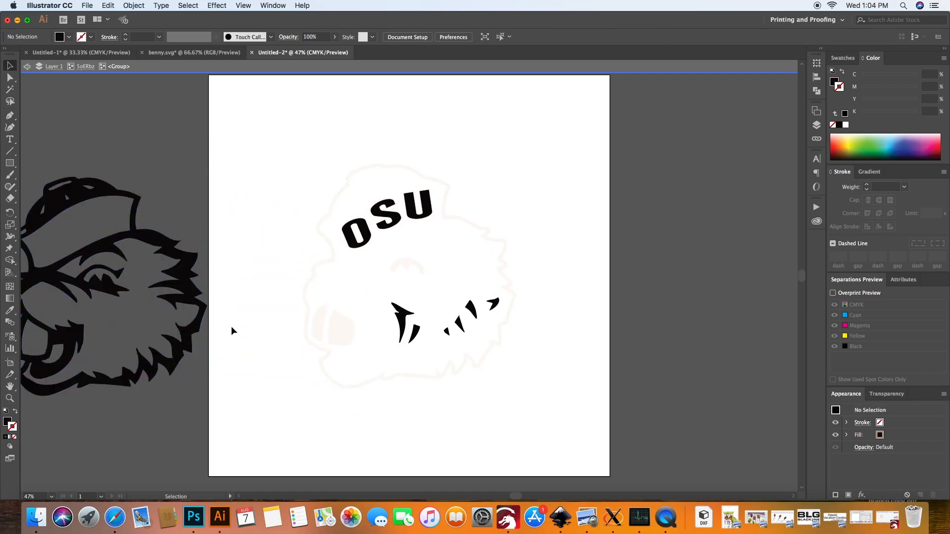
key("super+z")
key("super+z")
key("super+z")
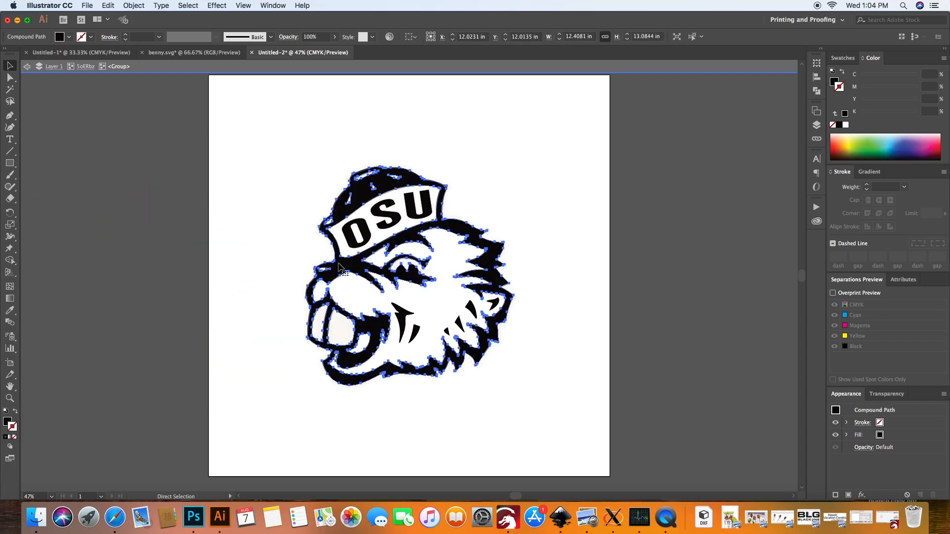
- Add the OSU letters to the black outline selection and move them together off the artboard's left side
left_click(365, 237, "shift")
left_click(390, 219, "shift")
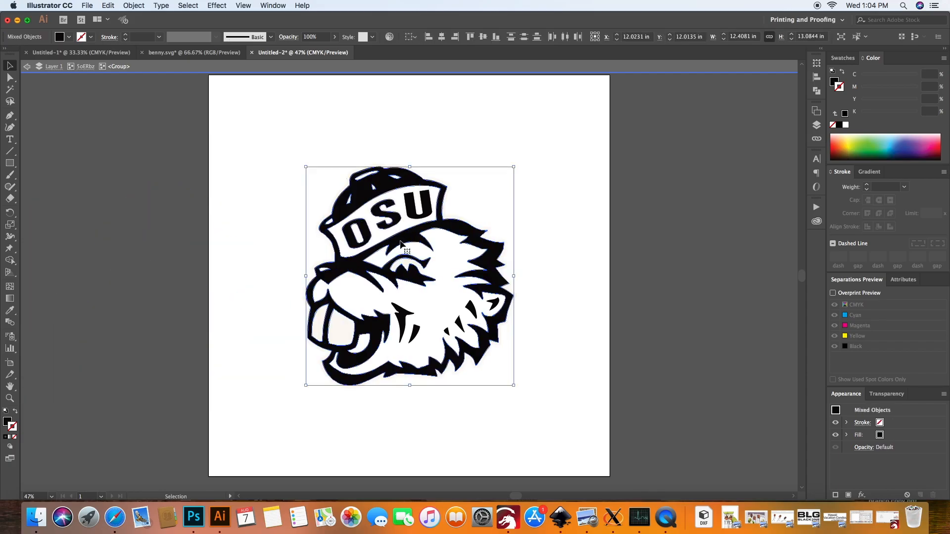
left_click(428, 215, "shift")
left_click_drag(450, 229, 141, 251)
- Show the transparency grid behind the leftover white shapes and exit isolation mode
left_click(586, 425)
left_click_drag(586, 426, 325, 187)
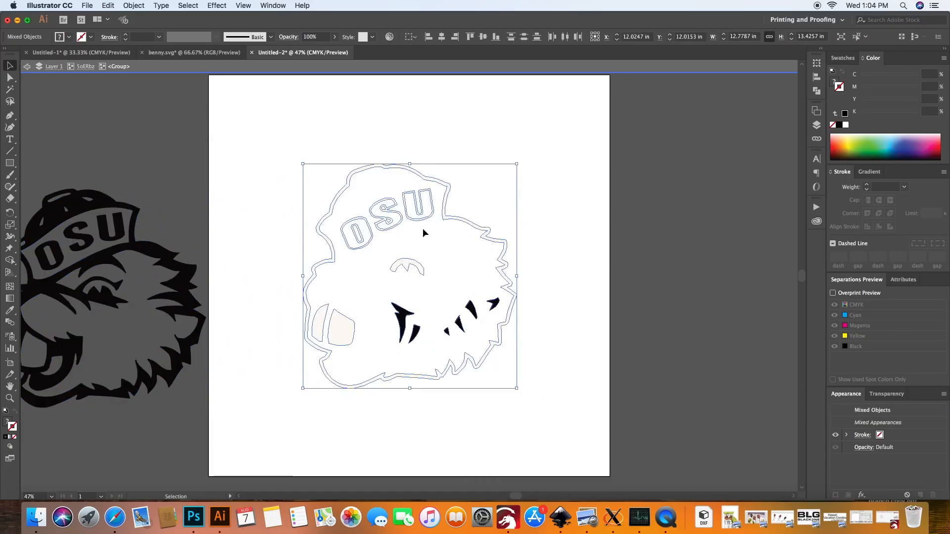
left_click(565, 284)
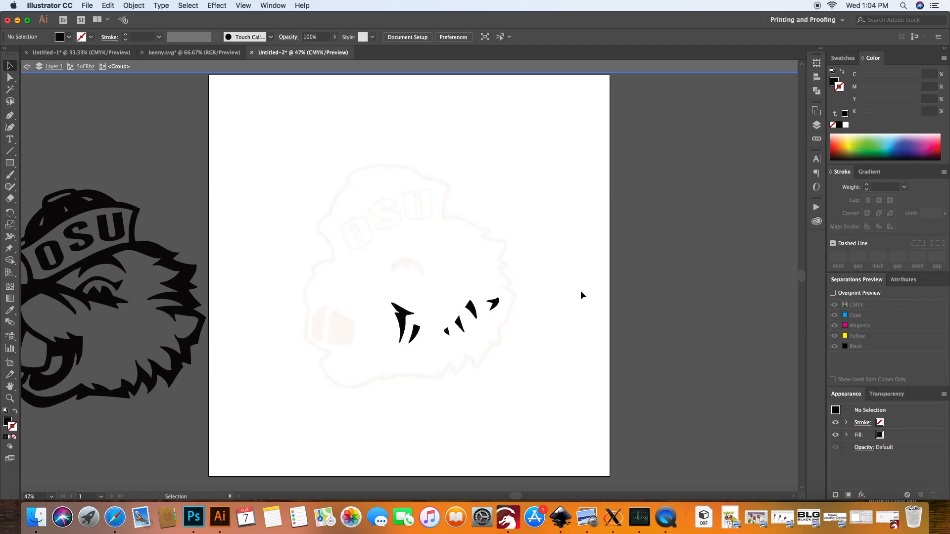
key("super+shift+d")
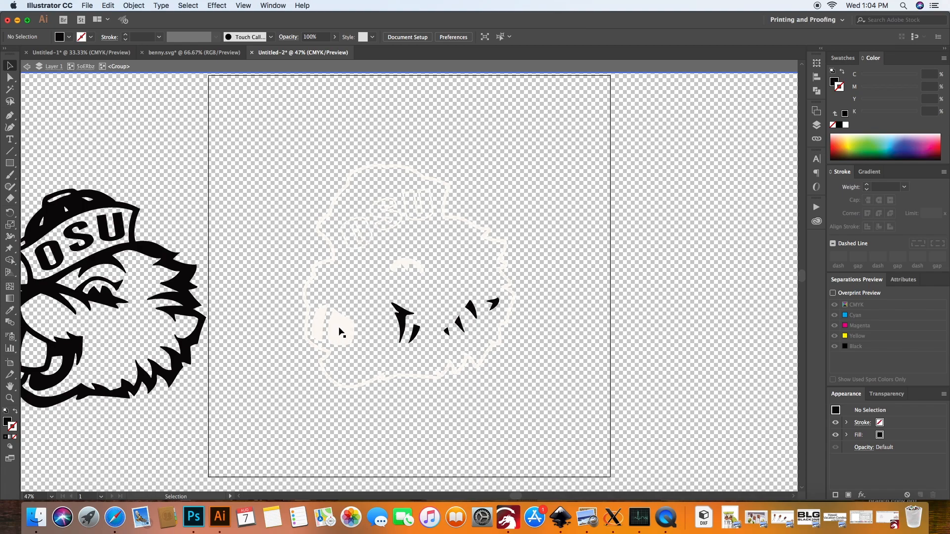
key("super+s")
left_click(550, 299)
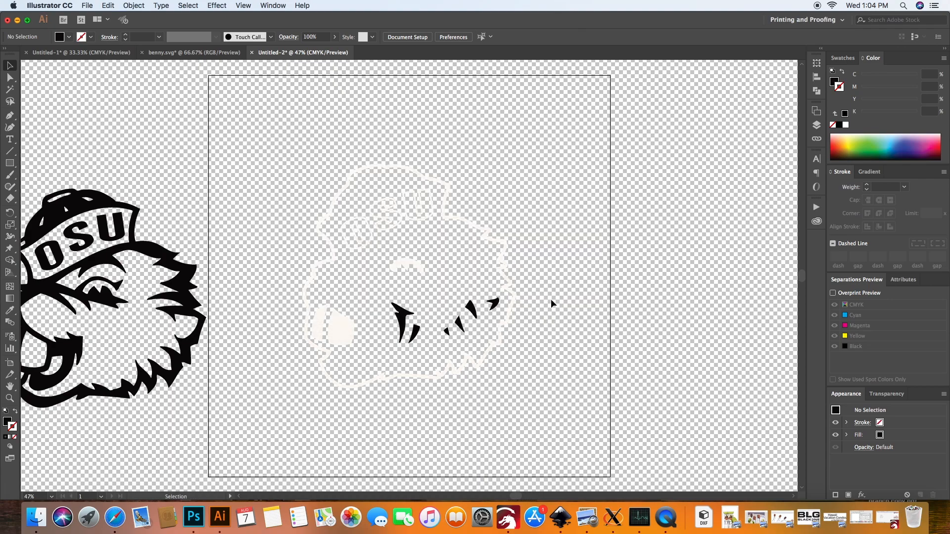
- Turn off the transparency grid behind the leftover white shapes and leave nothing selected
key("shift+super+d")
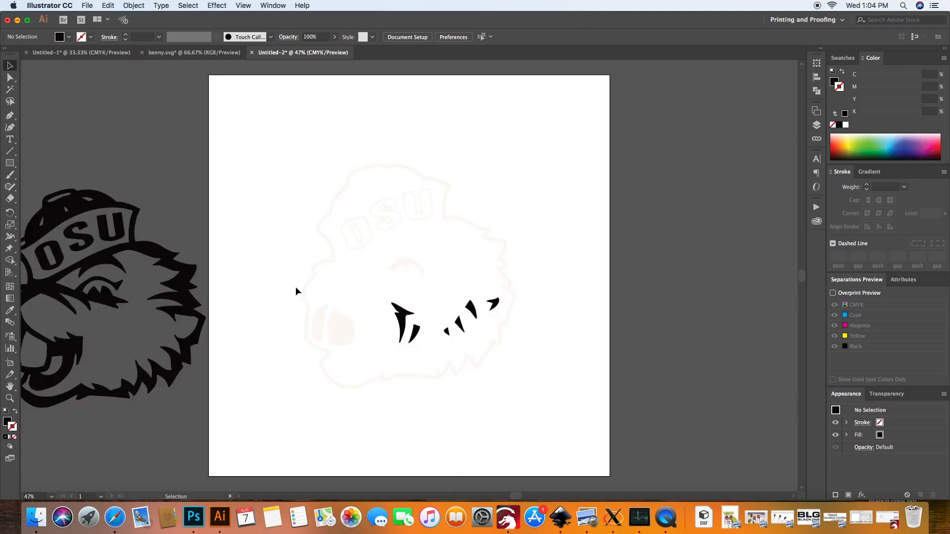
key("shift+super+d")
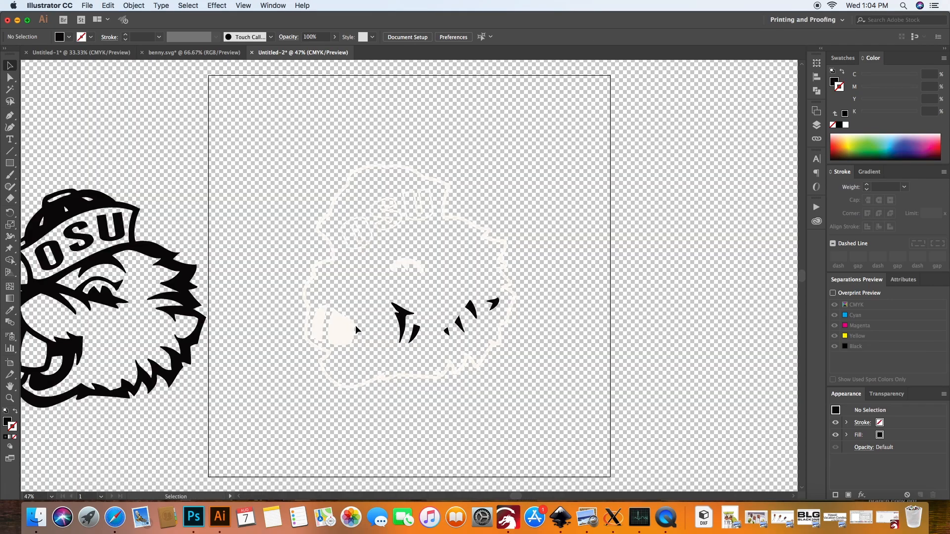
key("shift+super+d")
left_click_drag(569, 450, 271, 114)
left_click(684, 244)
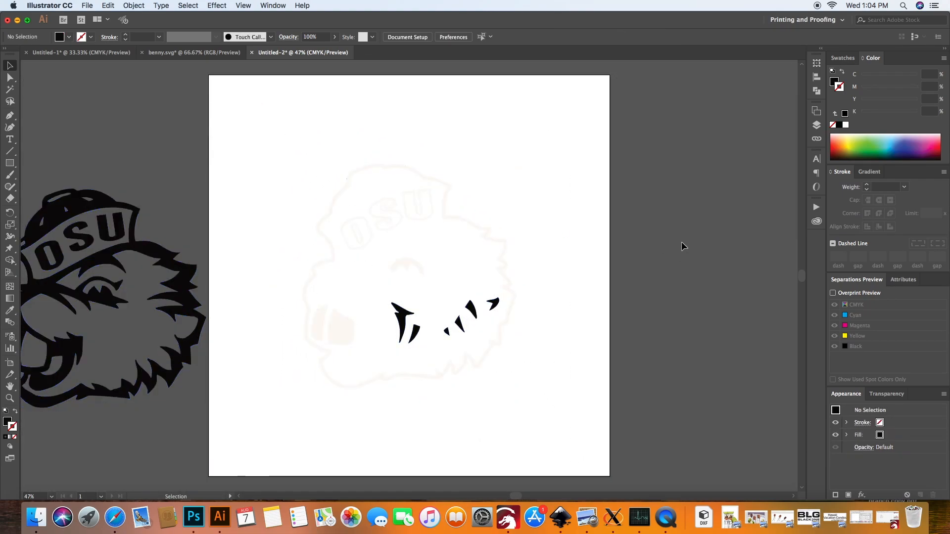
- Undo the outline's move, add the missed black fur marks to the selection, and move all the black line art left off the artboard
key("super+z")
key("super+z")
left_click(623, 281)
left_click(391, 326)
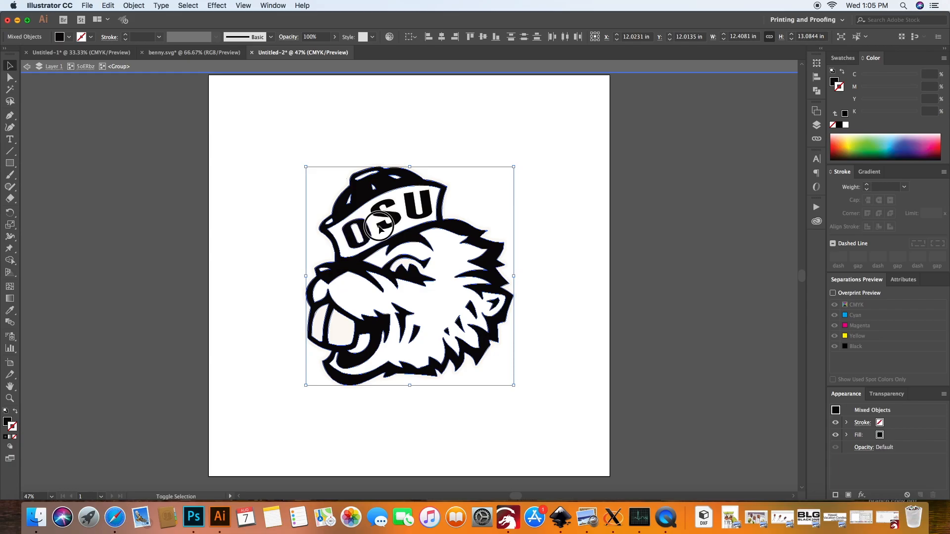
left_click_drag(415, 232, 77, 265)
- Delete the leftover white shapes on the artboard and move the black line art back onto it
left_click_drag(595, 443, 297, 142)
key("Delete")
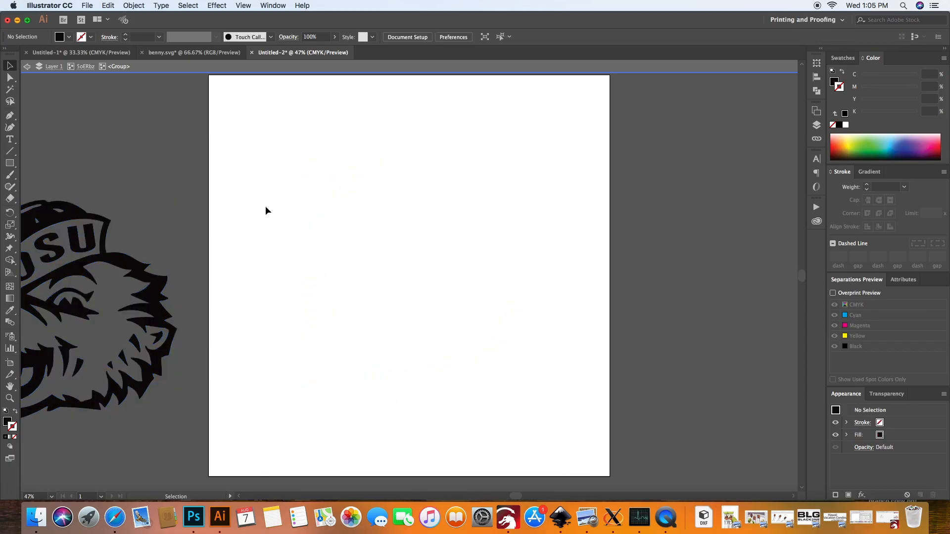
left_click_drag(155, 285, 495, 233)
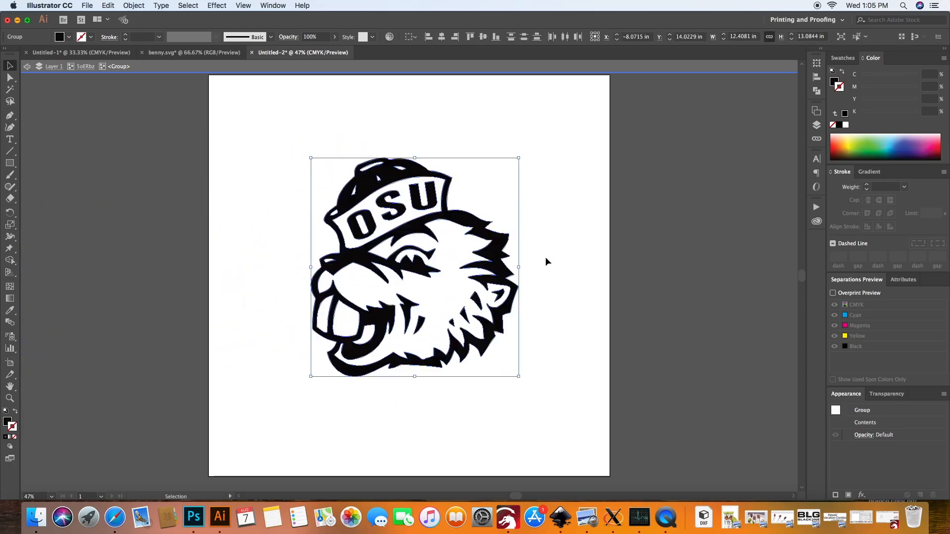
left_click(533, 254)
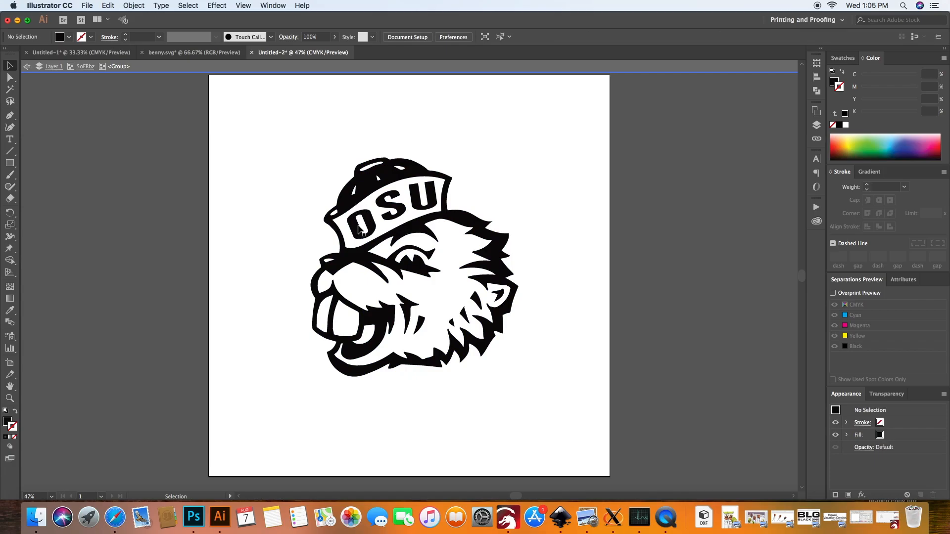
- Examine the edges of the black line art up close around the eye, the mouth and the chin fur
scroll(400, 284, "up", 3)
scroll(400, 285, "down", 1)
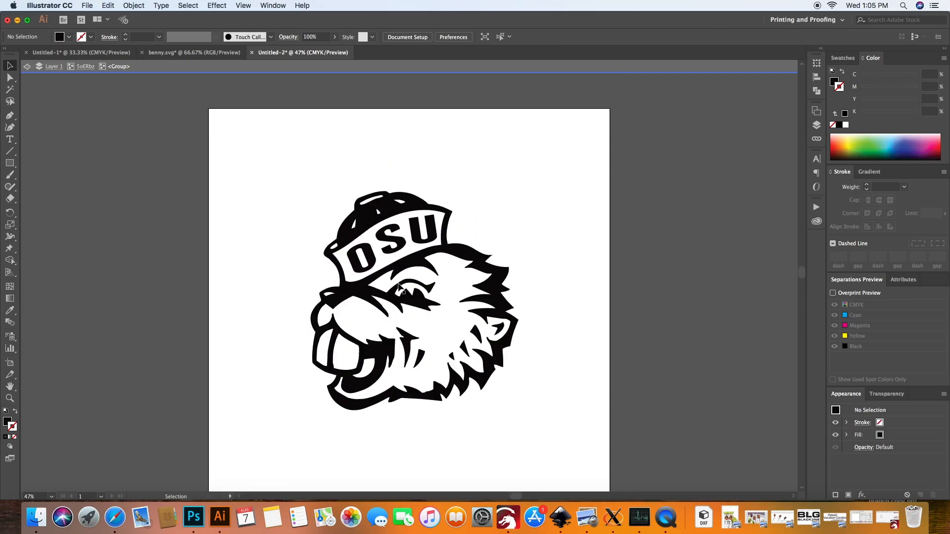
scroll(399, 284, "right", 1)
scroll(399, 290, "up", 10)
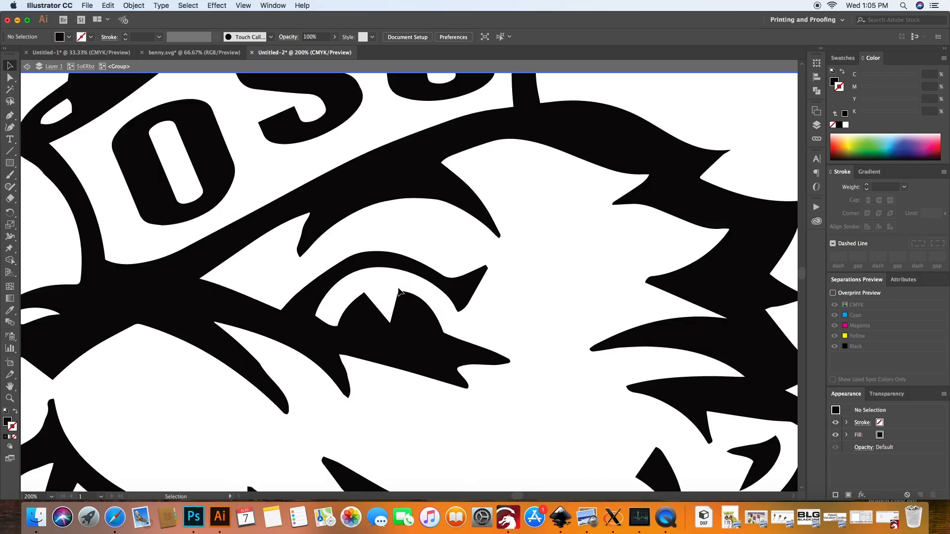
scroll(399, 291, "up", 8)
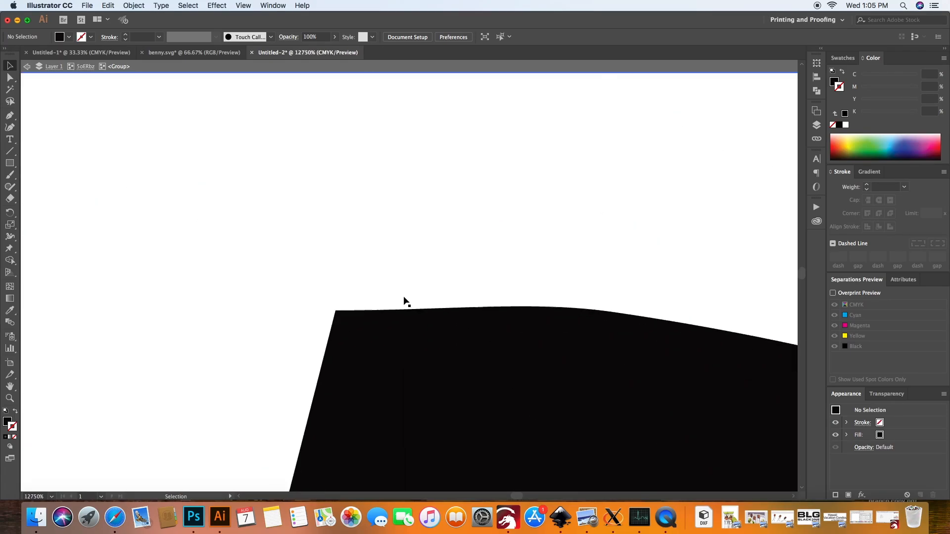
scroll(405, 336, "down", 8)
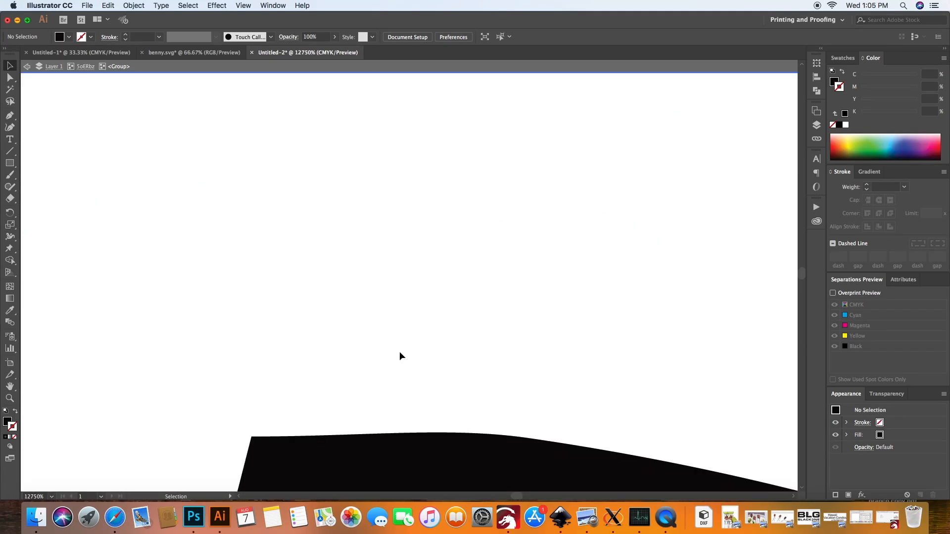
scroll(398, 357, "down", 6)
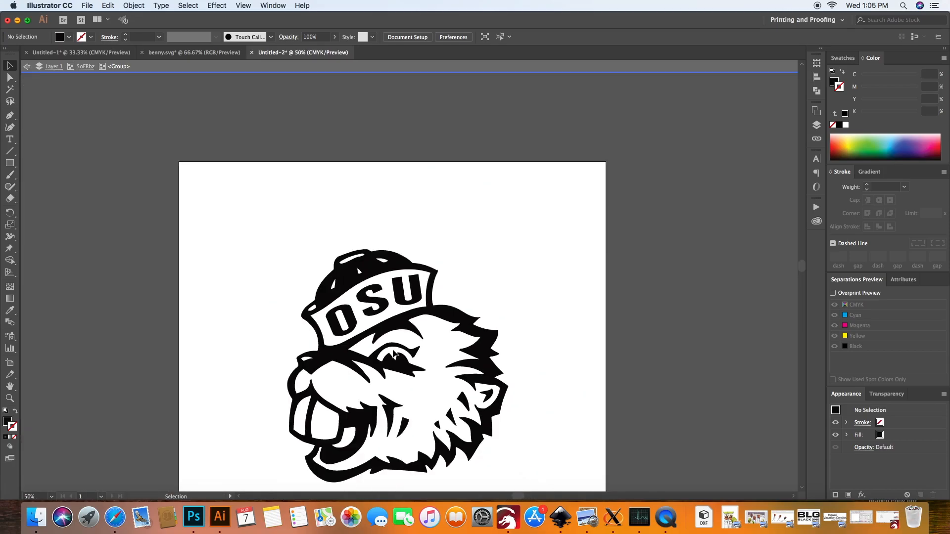
scroll(391, 349, "up", 5)
scroll(369, 337, "up", 6)
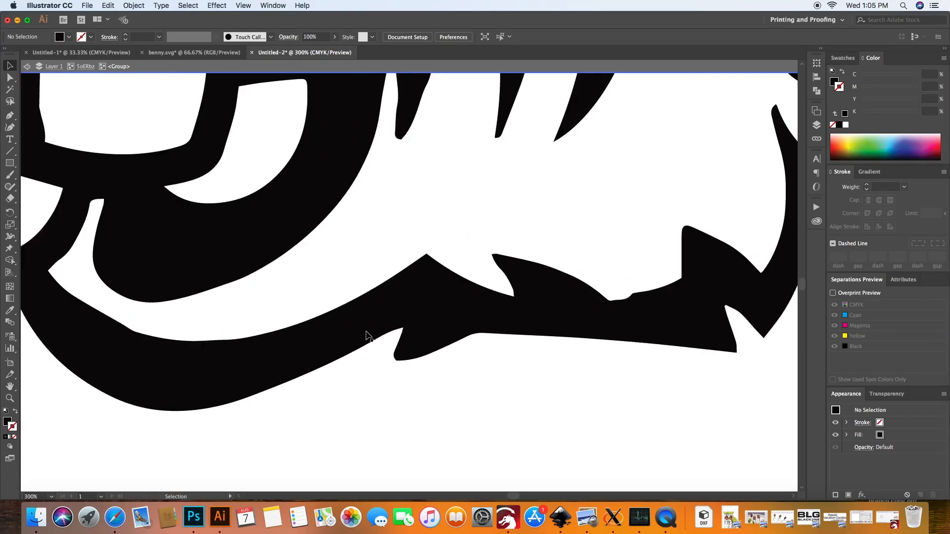
scroll(394, 345, "down", 3)
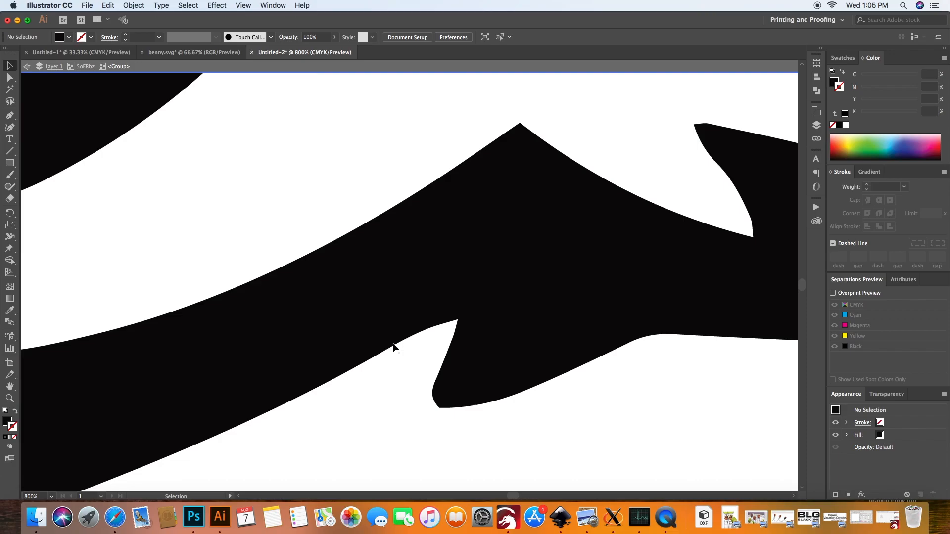
scroll(395, 344, "down", 6)
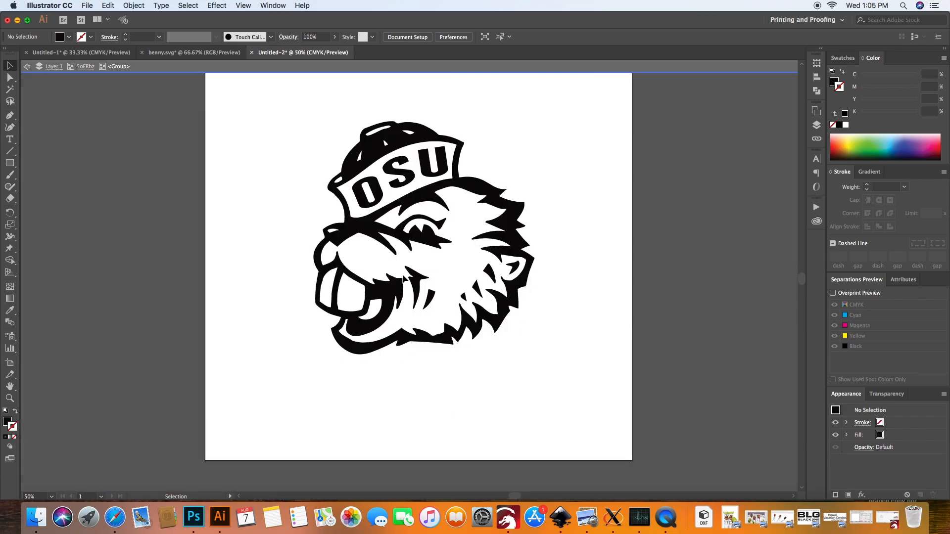
scroll(406, 283, "up", 4)
scroll(408, 283, "down", 3)
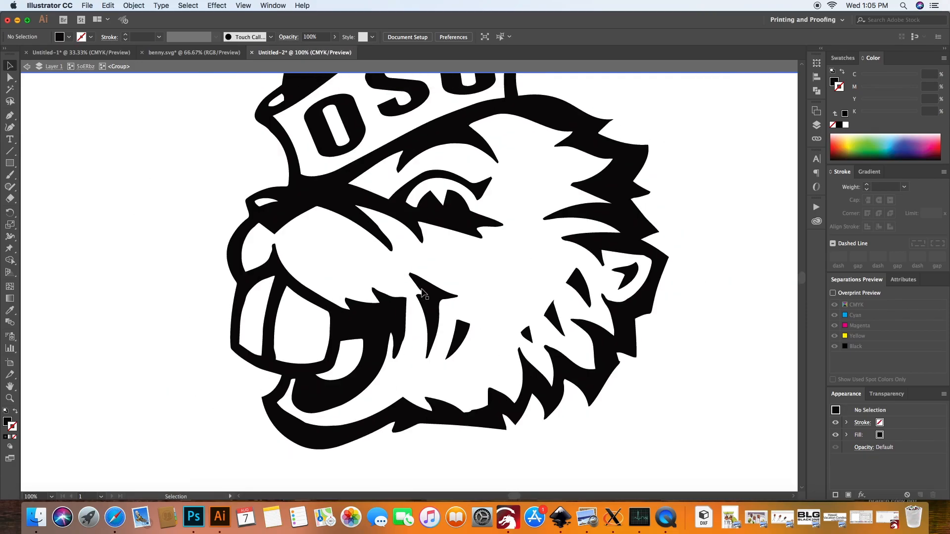
scroll(424, 296, "up", 2)
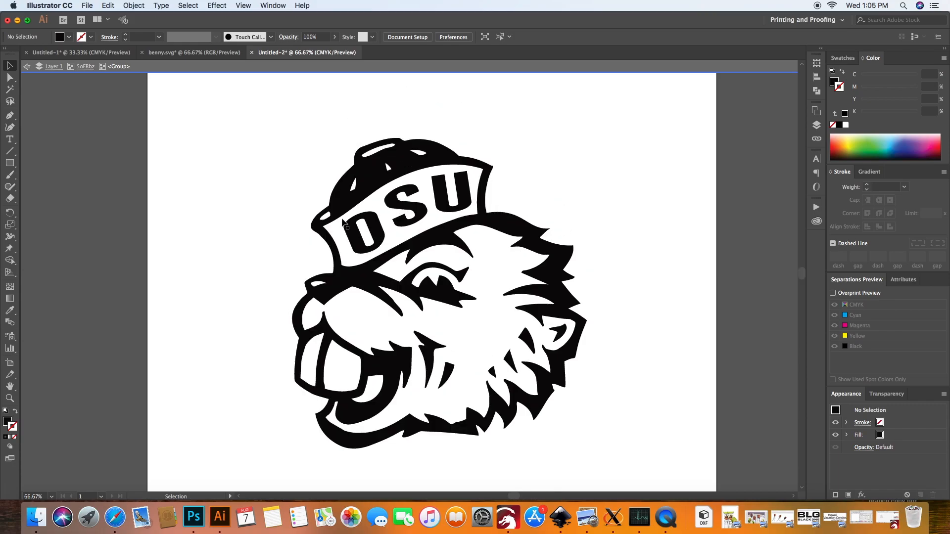
- Save the artwork to the Desktop in SVG format as "hat team 2 benny", using the SVG 1.1 profile and linked images
left_click(91, 5)
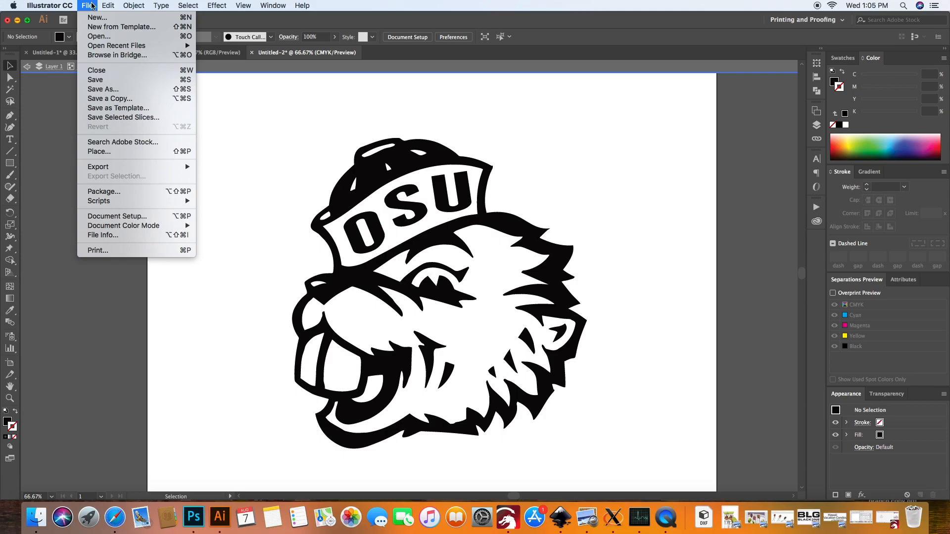
left_click(113, 90)
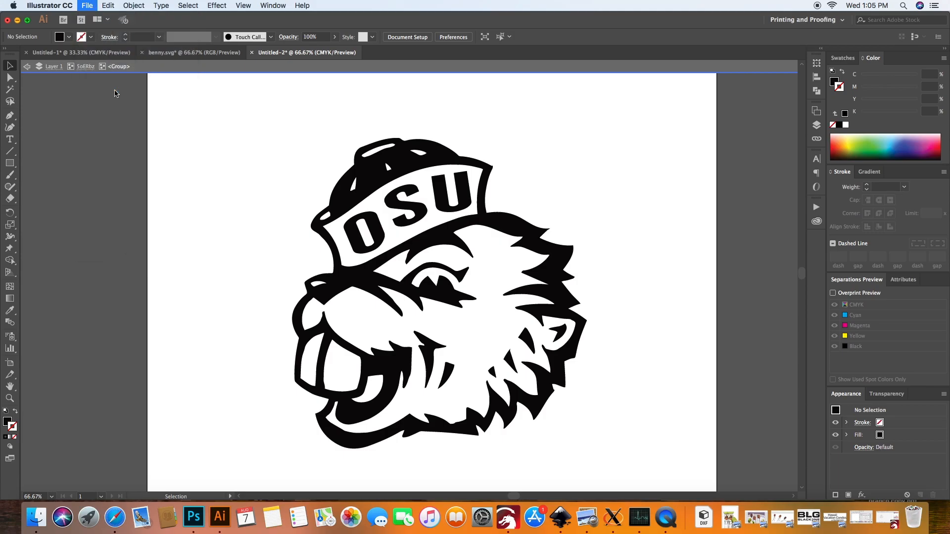
left_click(431, 266)
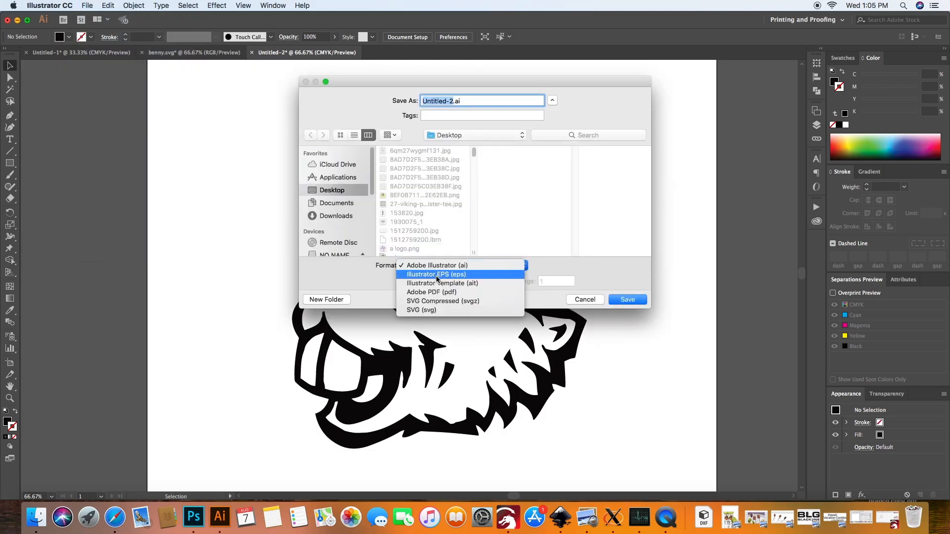
left_click(428, 298)
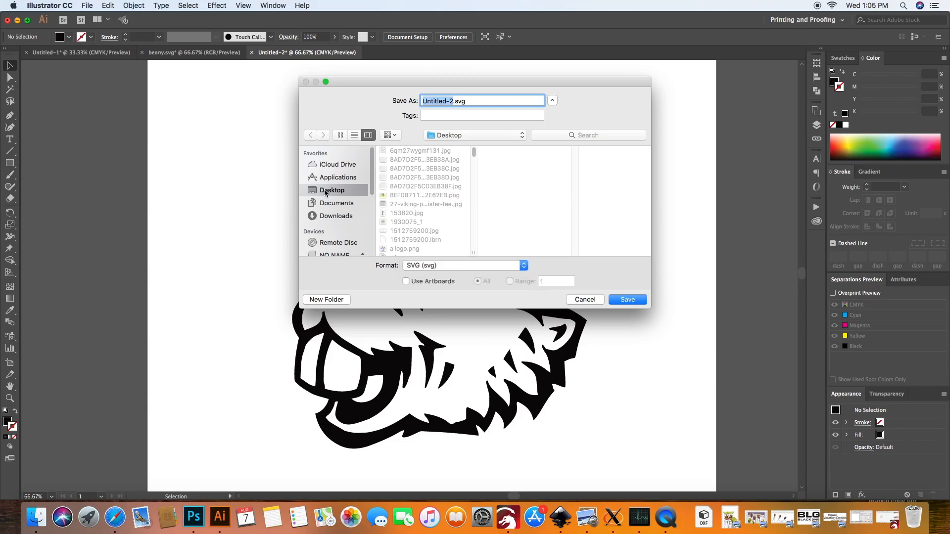
type("benny")
left_click_drag(440, 101, 403, 101)
type("hat team 2 benny")
left_click(617, 301)
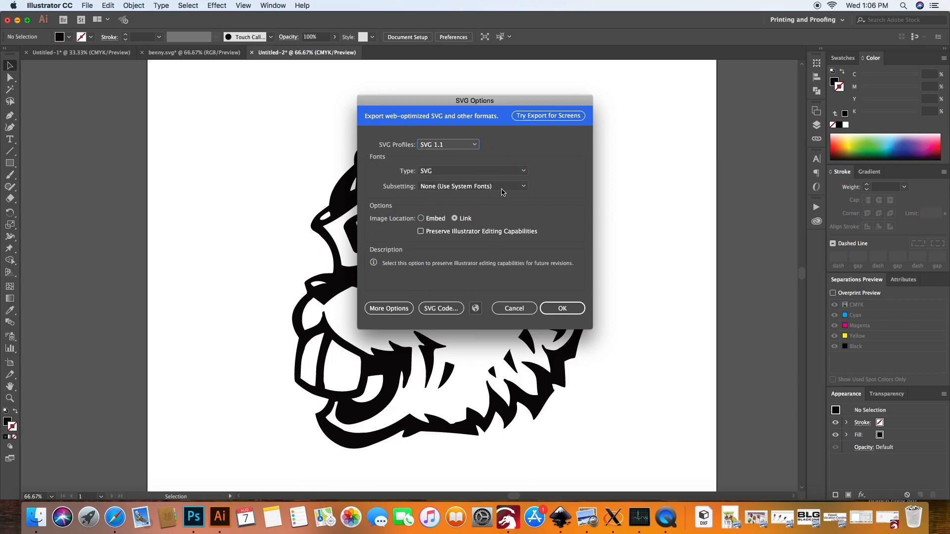
left_click(551, 306)
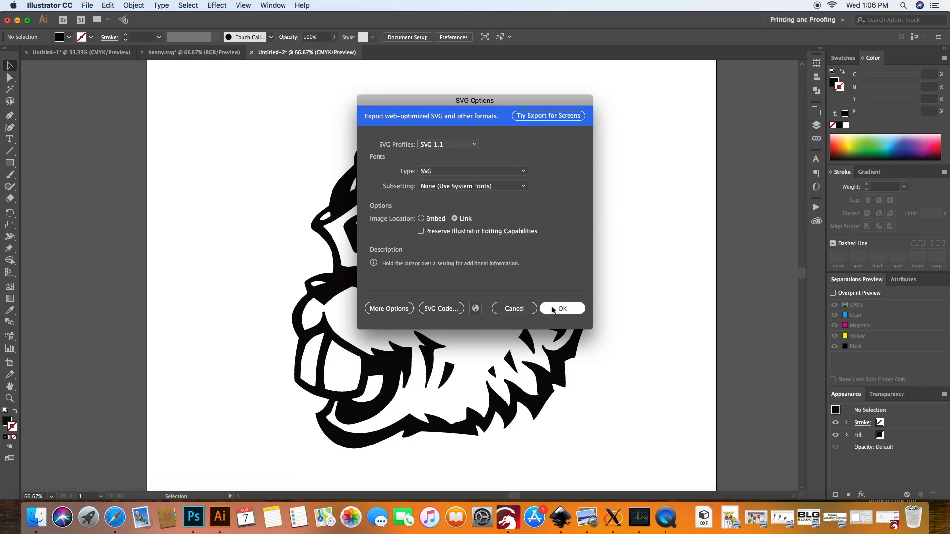
left_click(553, 309)
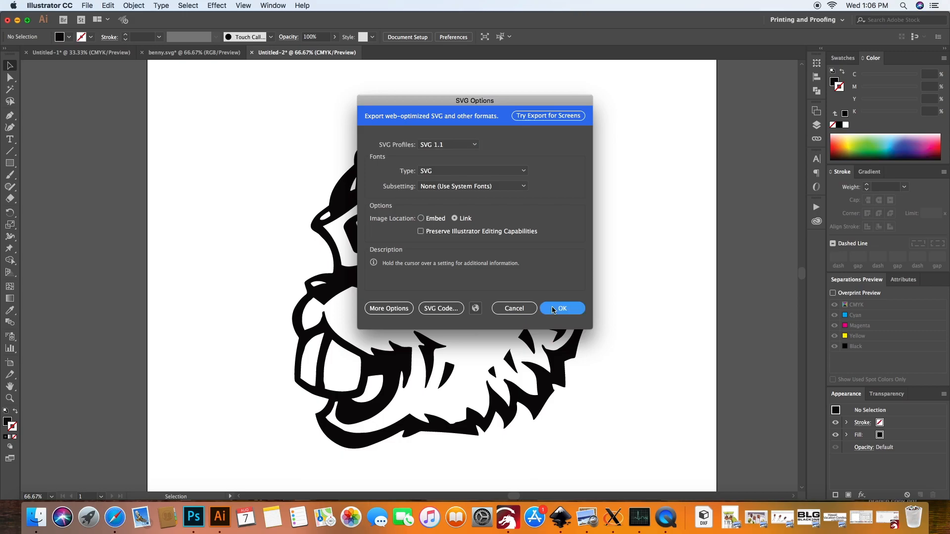